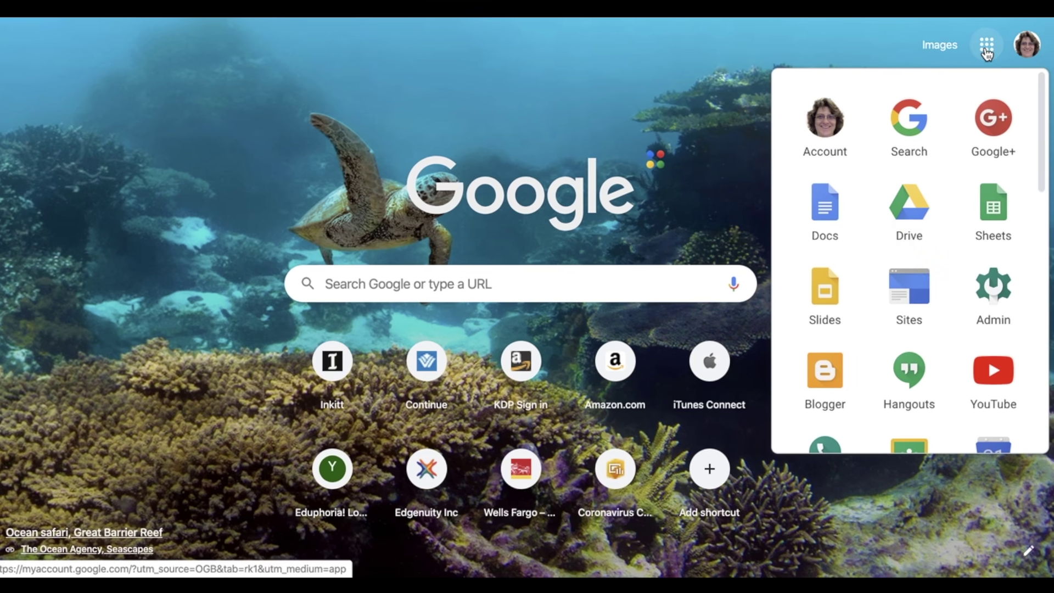
{"action": "scroll", "coordinate": [950, 207], "scroll_direction": "down", "scroll_amount": 2}
{"action": "scroll", "coordinate": [956, 209], "scroll_direction": "down", "scroll_amount": 2}
{"action": "scroll", "coordinate": [956, 208], "scroll_direction": "down", "scroll_amount": 1}
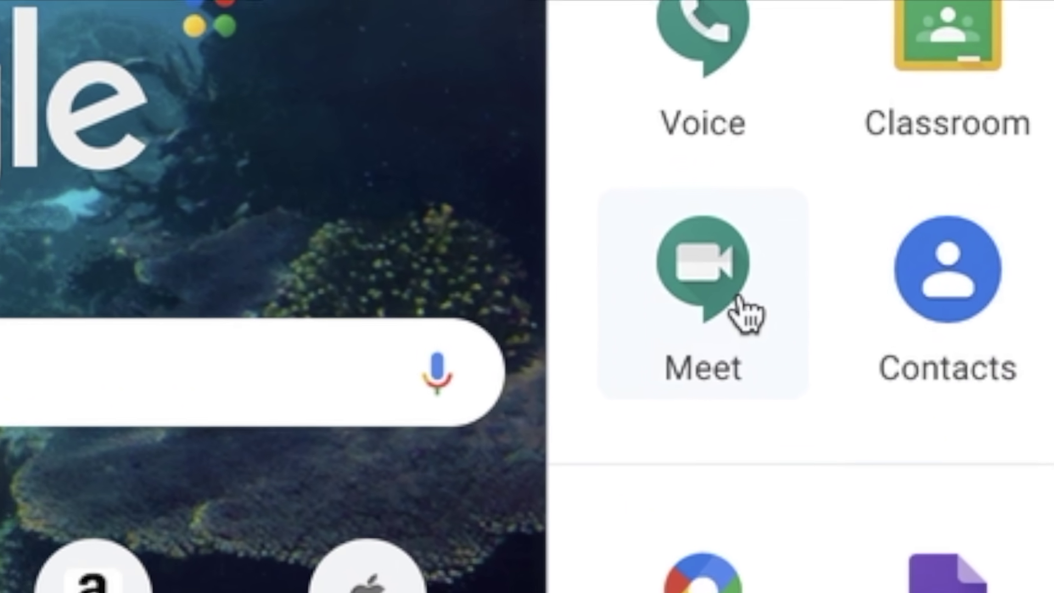
Step: Launch Google Meet from the Google apps grid on Chrome's new-tab page
{"action": "left_click", "coordinate": [510, 324]}
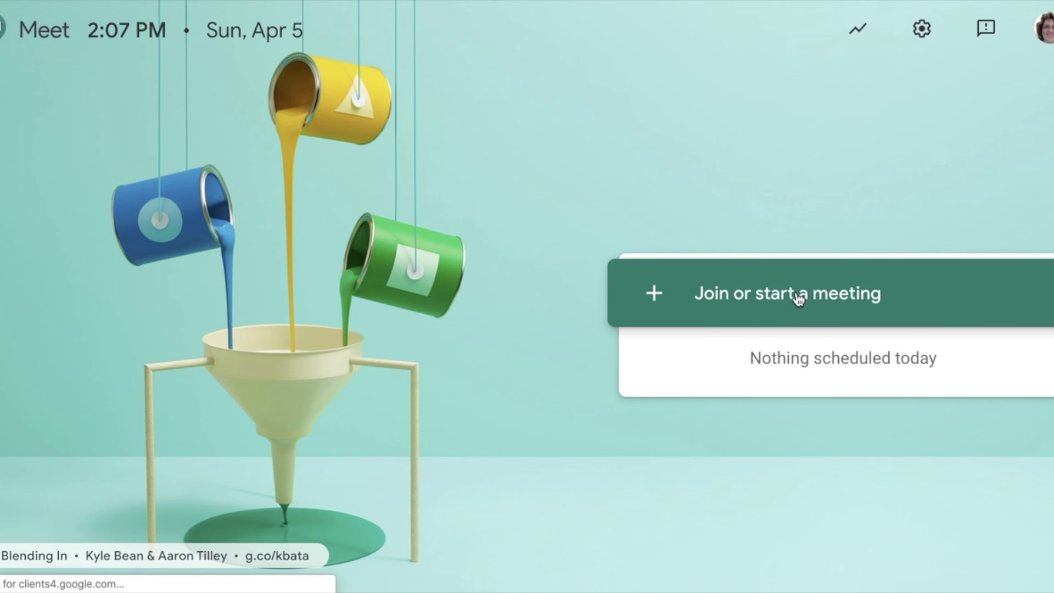
Step: Start a meeting under the entered nickname and reach its empty pre-join screen
{"action": "left_click", "coordinate": [798, 298]}
{"action": "type", "text": "Mdaniel period 1"}
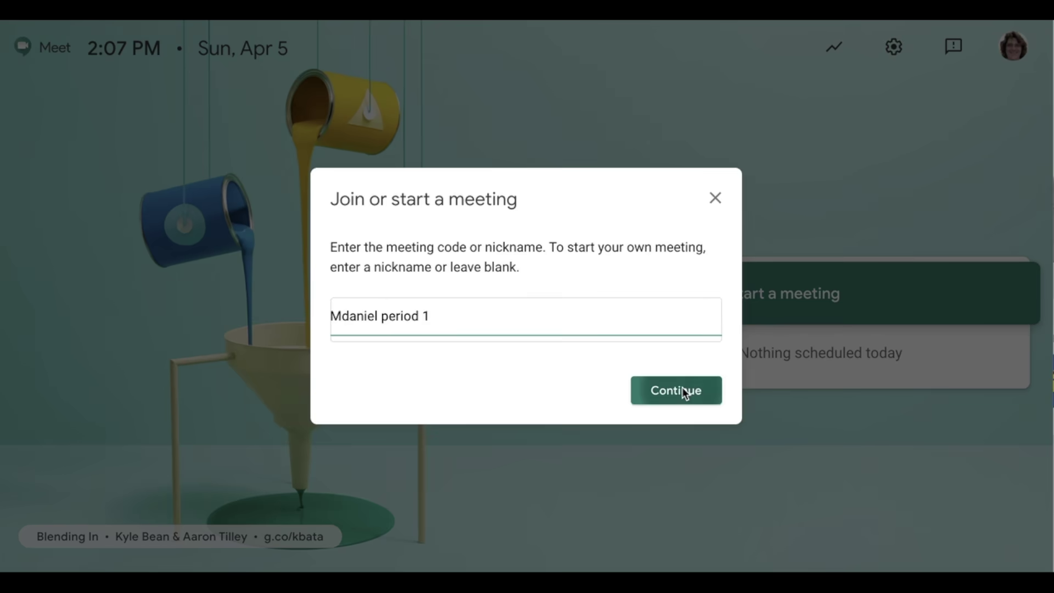
{"action": "left_click", "coordinate": [683, 387]}
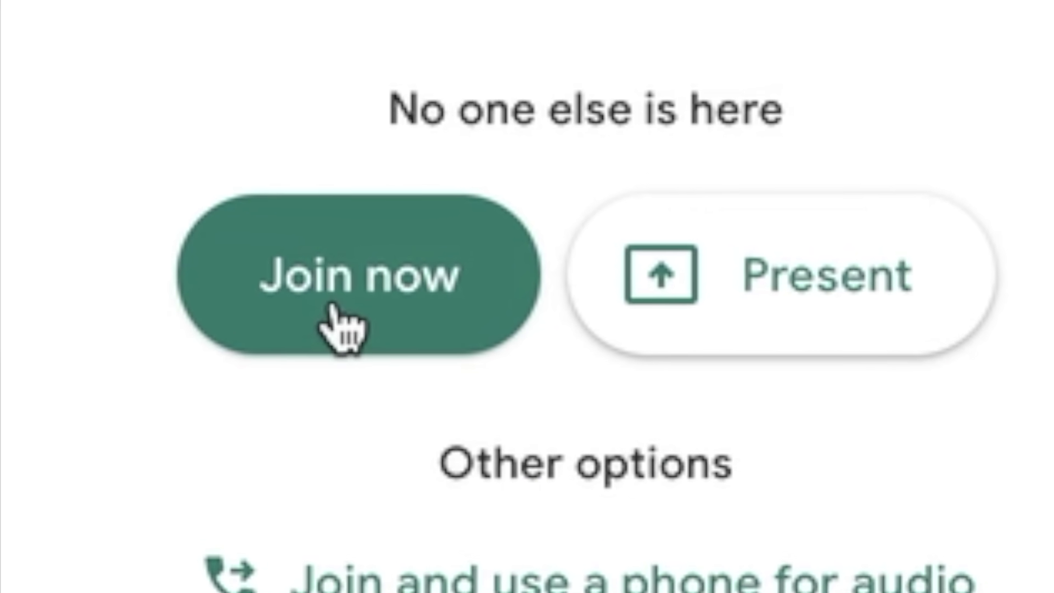
Step: Join the nicknamed meeting, close the Add others dialog, and hang up
{"action": "left_click", "coordinate": [493, 351]}
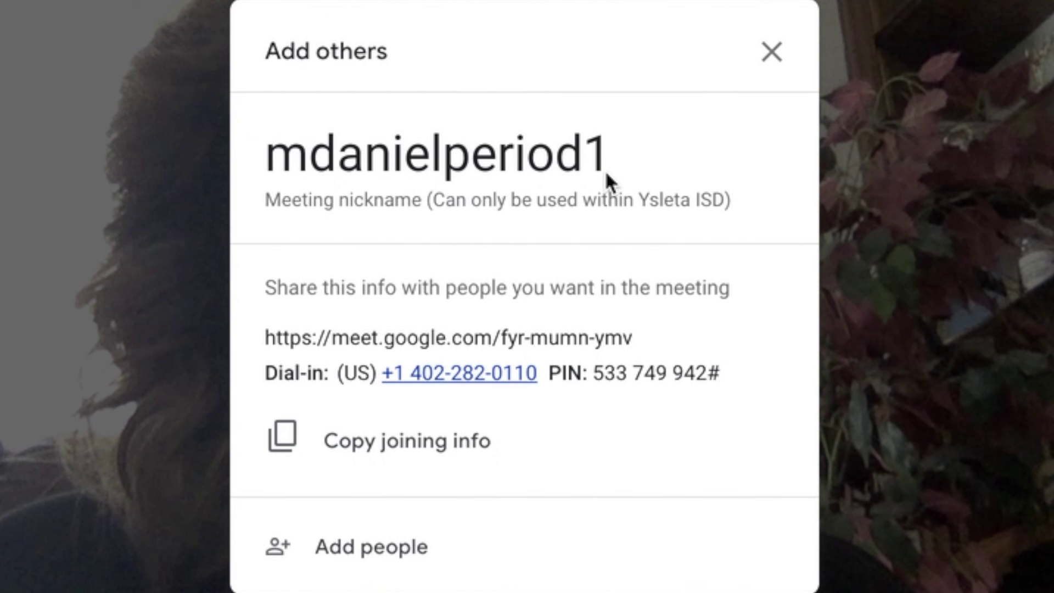
{"action": "key", "text": "Escape"}
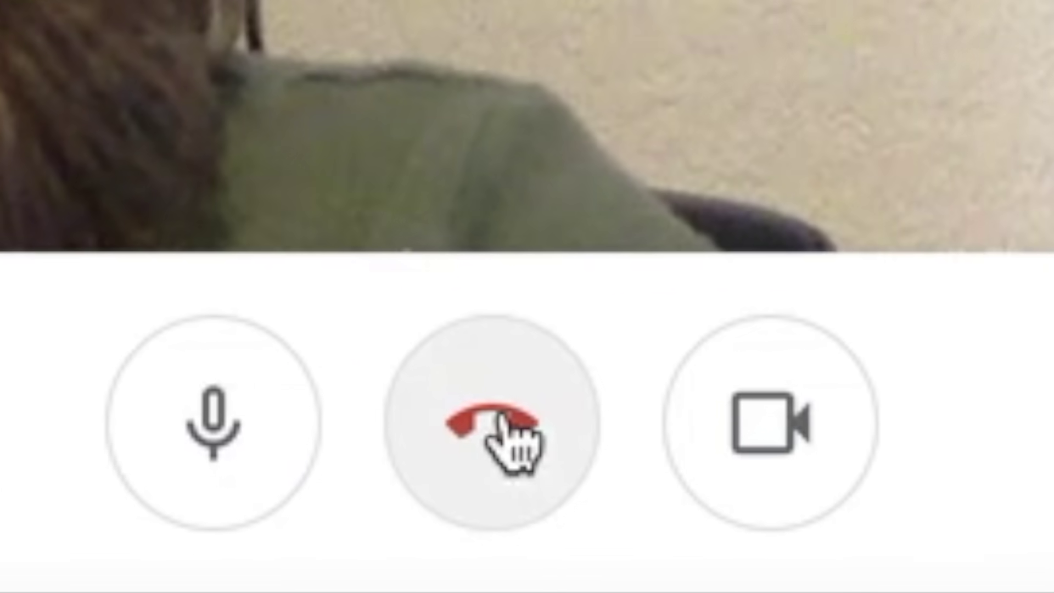
{"action": "left_click", "coordinate": [519, 478]}
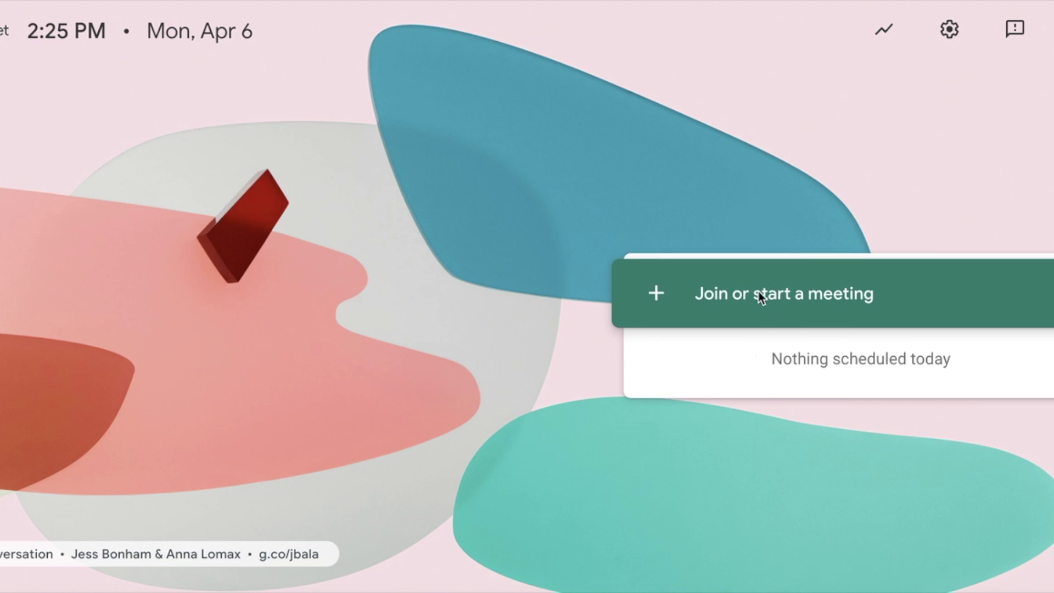
Step: Start another meeting with the nickname field left empty, reaching Ready to join?
{"action": "left_click", "coordinate": [744, 297]}
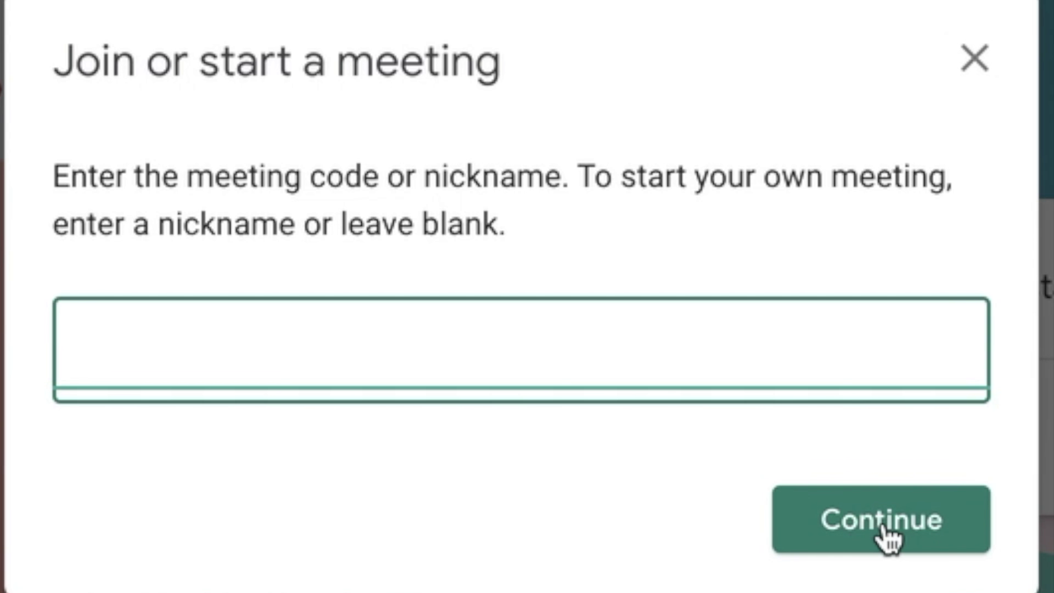
{"action": "left_click", "coordinate": [888, 535]}
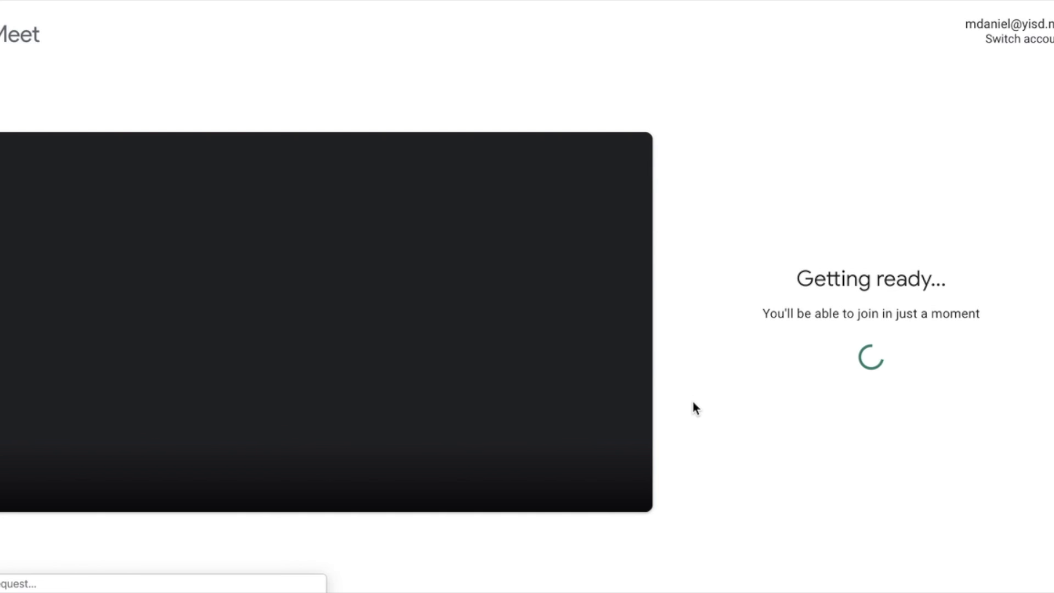